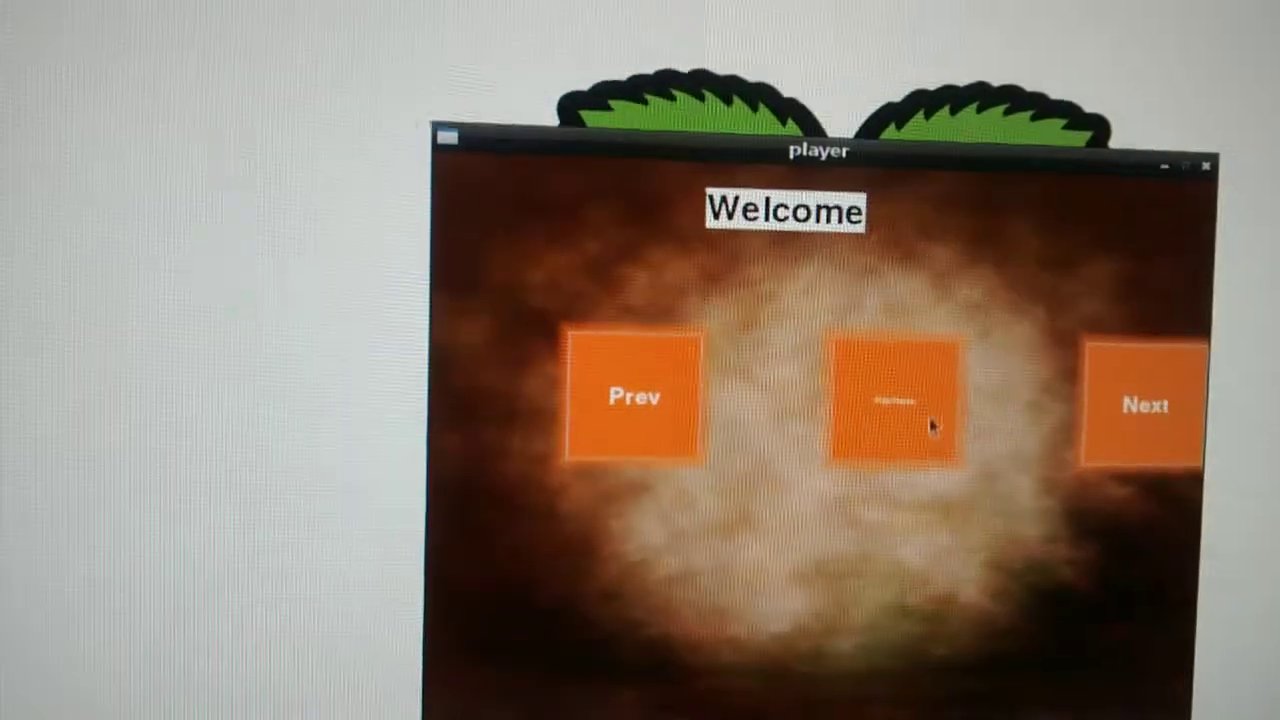
Start challa.mp3 and let it play until 'Lokan toh puchda phire' appears
click(897, 397)
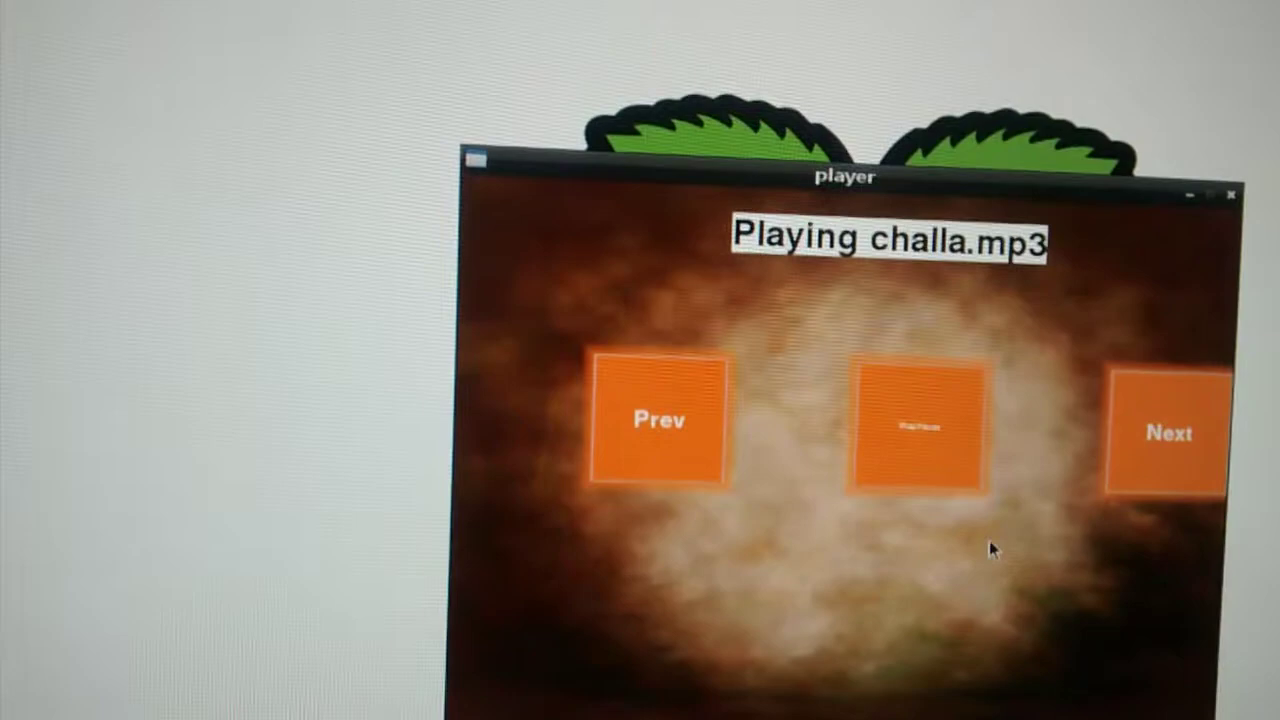